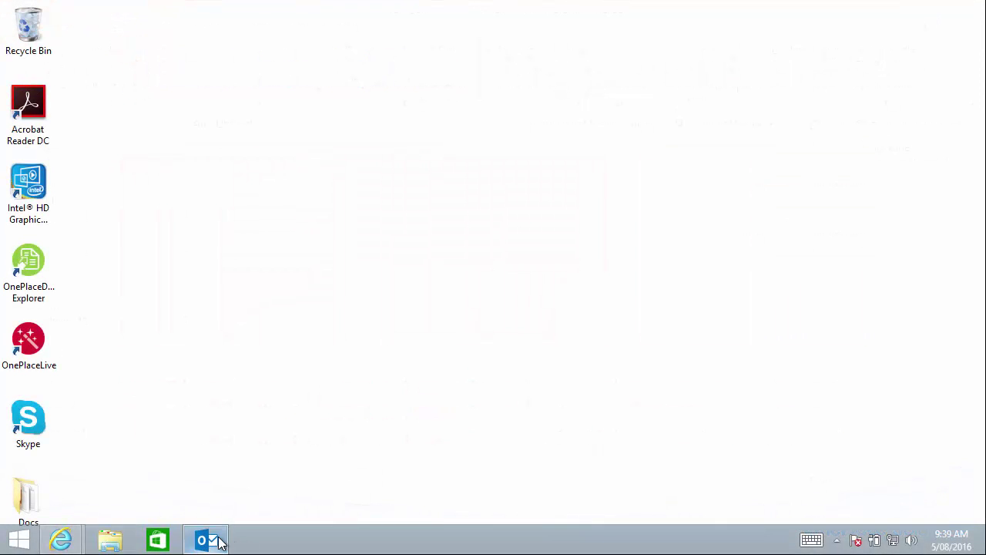
{"action": "left_click", "coordinate": [218, 542]}
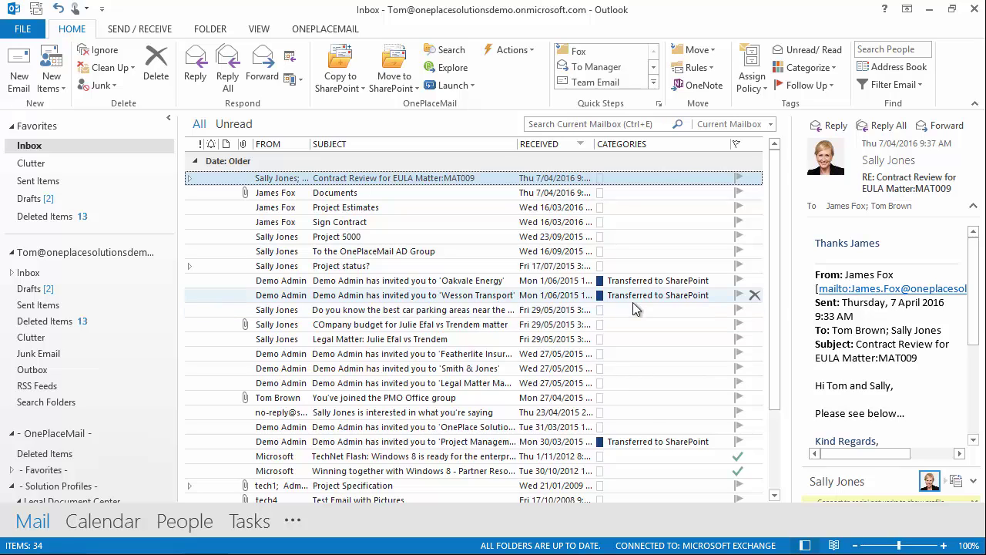
{"action": "left_click", "coordinate": [325, 28]}
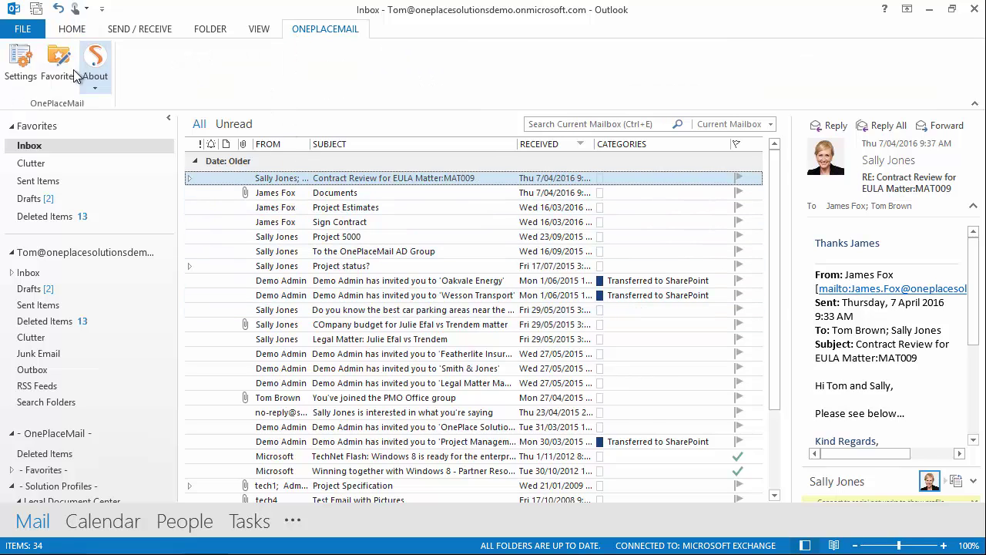
{"action": "left_click", "coordinate": [69, 67]}
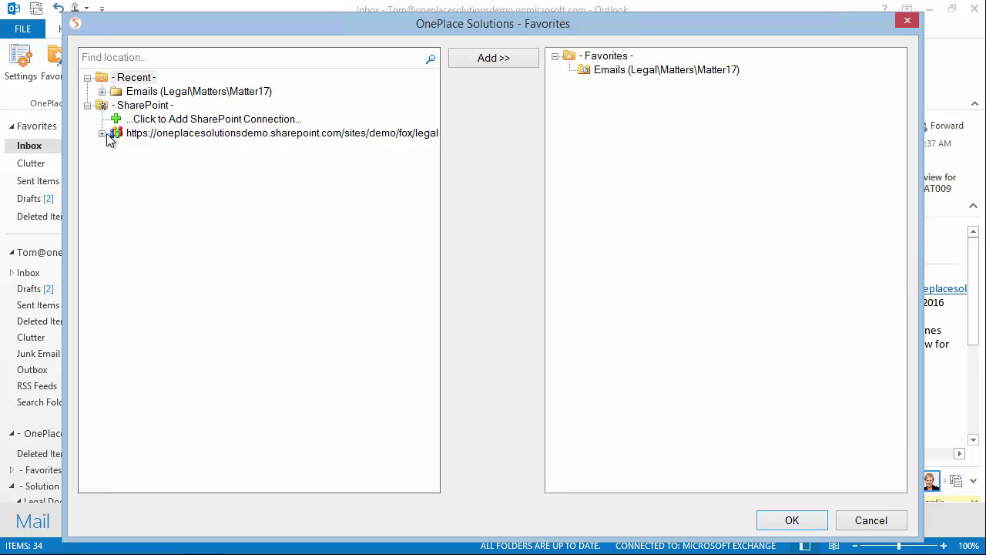
{"action": "left_click", "coordinate": [801, 520]}
Return Outlook to Home, launch OnePlaceLive Client and connect to the OnePlace Solutions site
{"action": "left_click", "coordinate": [88, 32]}
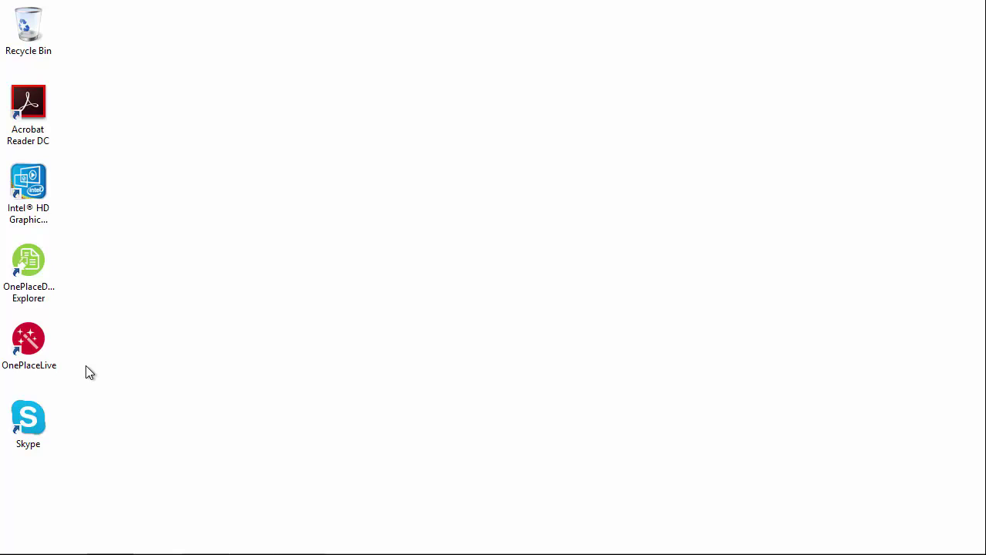
{"action": "double_click", "coordinate": [22, 353]}
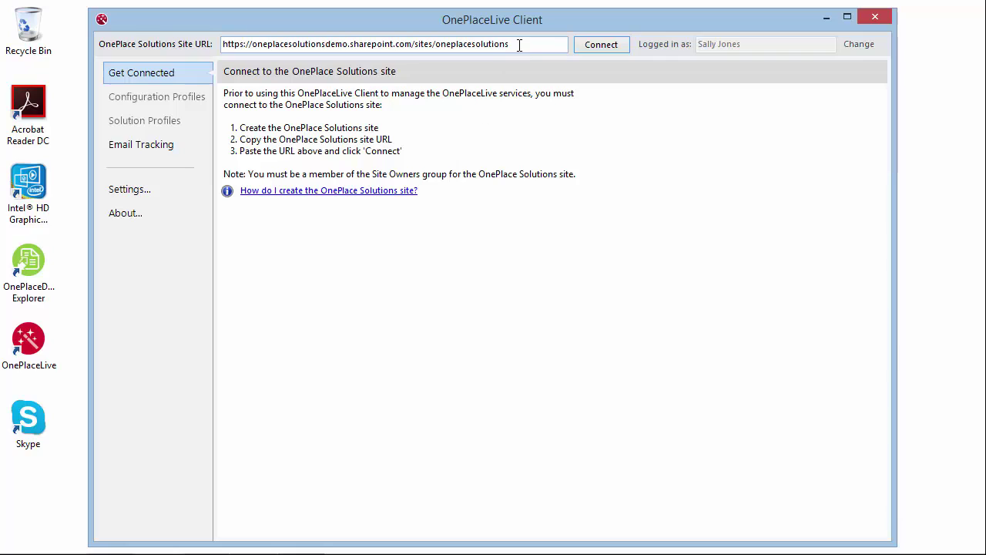
{"action": "left_click", "coordinate": [523, 45]}
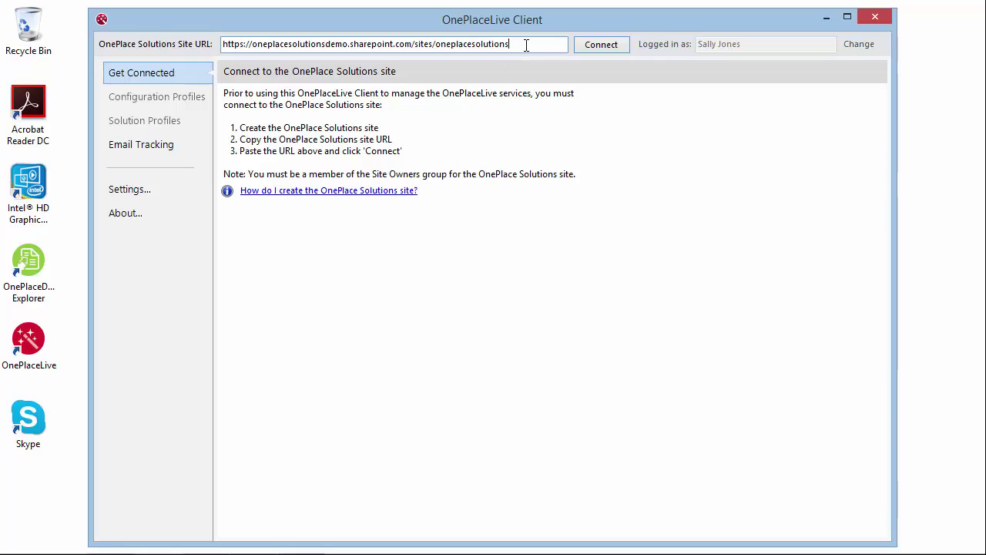
{"action": "left_click_drag", "start_coordinate": [523, 45], "coordinate": [218, 44]}
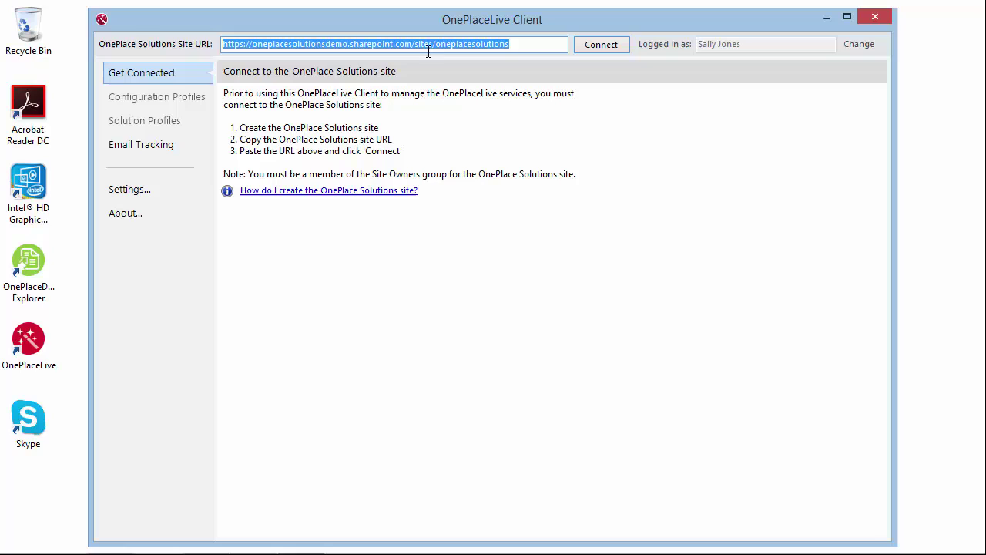
{"action": "left_click", "coordinate": [549, 47]}
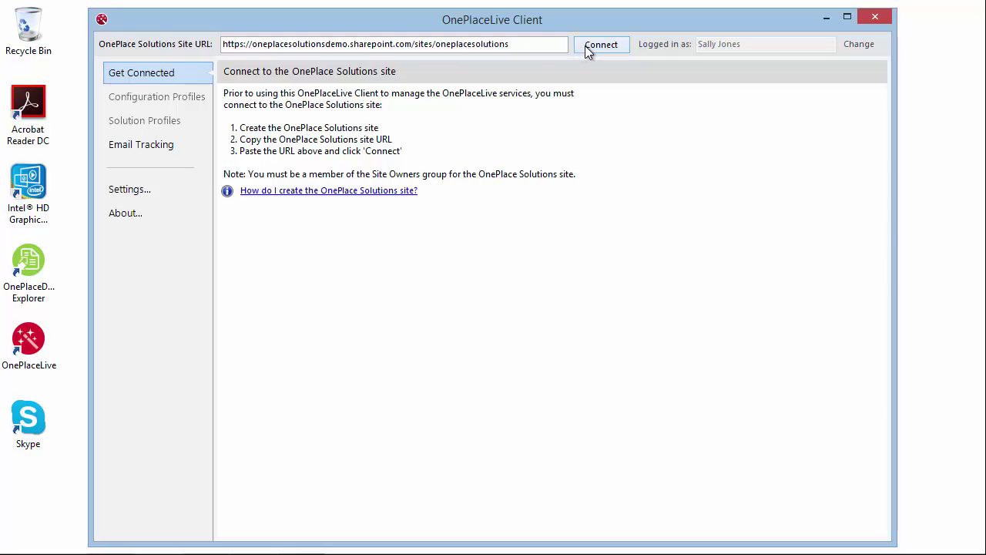
{"action": "left_click", "coordinate": [585, 45]}
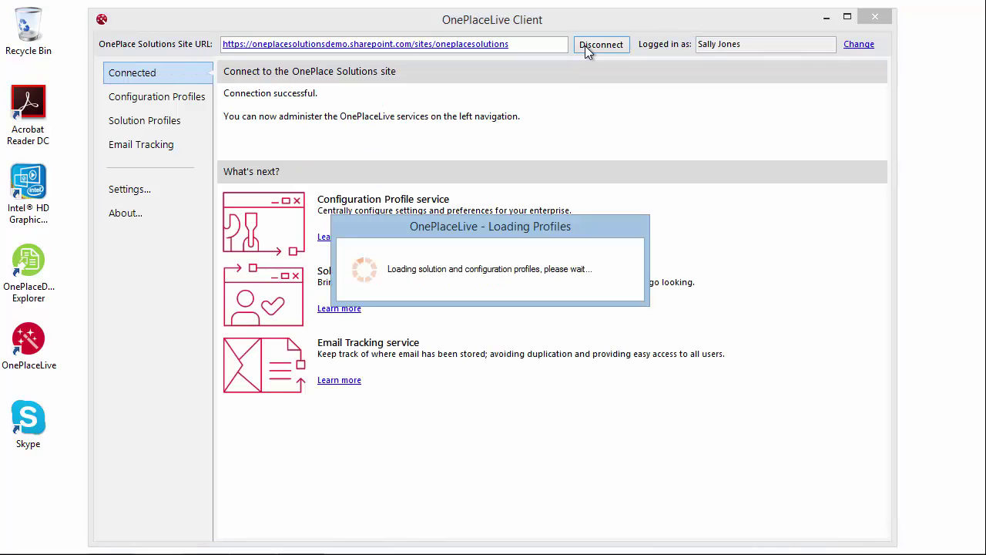
In Configuration Profiles, create a new profile named 'Demo Profile' and mark it Published
{"action": "left_click", "coordinate": [148, 99]}
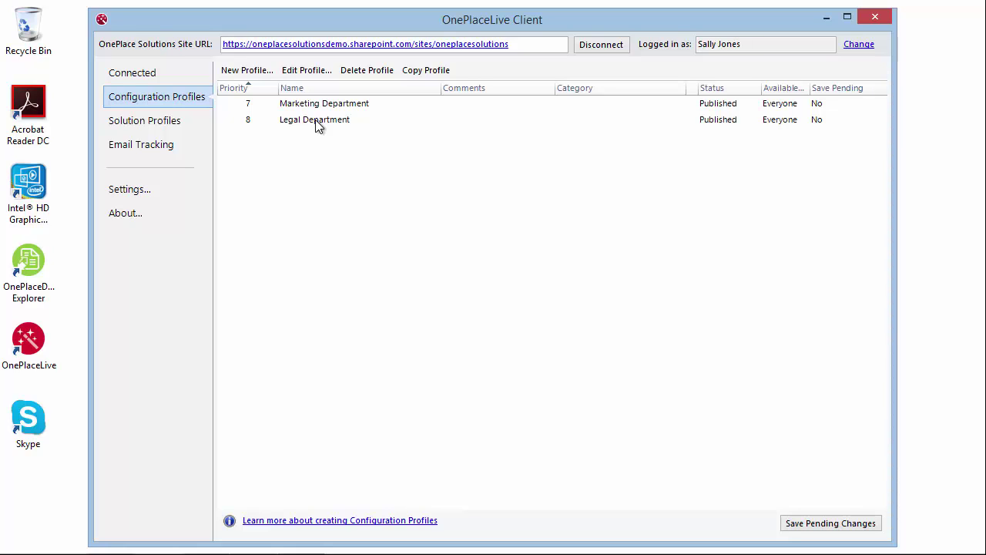
{"action": "left_click", "coordinate": [344, 104]}
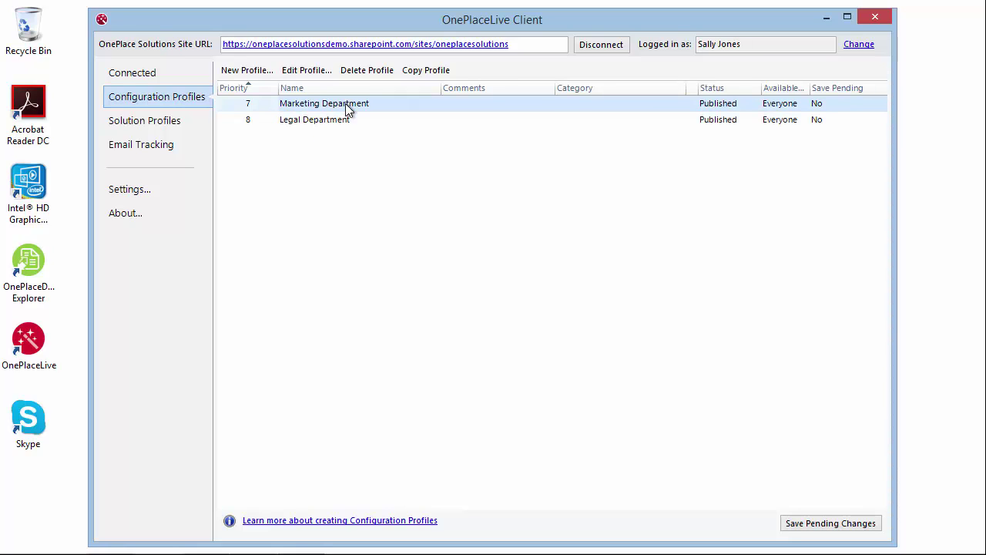
{"action": "left_click", "coordinate": [243, 70]}
{"action": "type", "text": "De"}
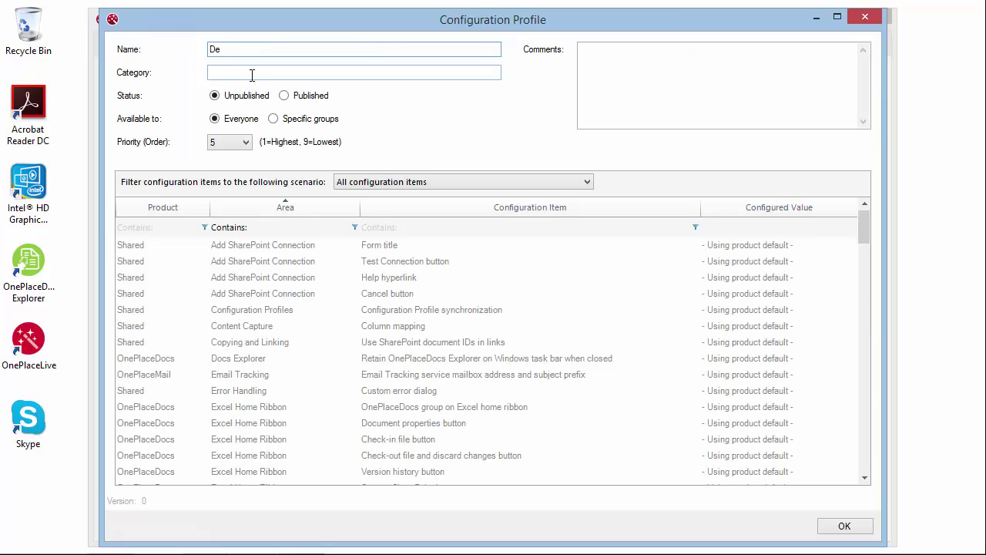
{"action": "type", "text": "mo Profile"}
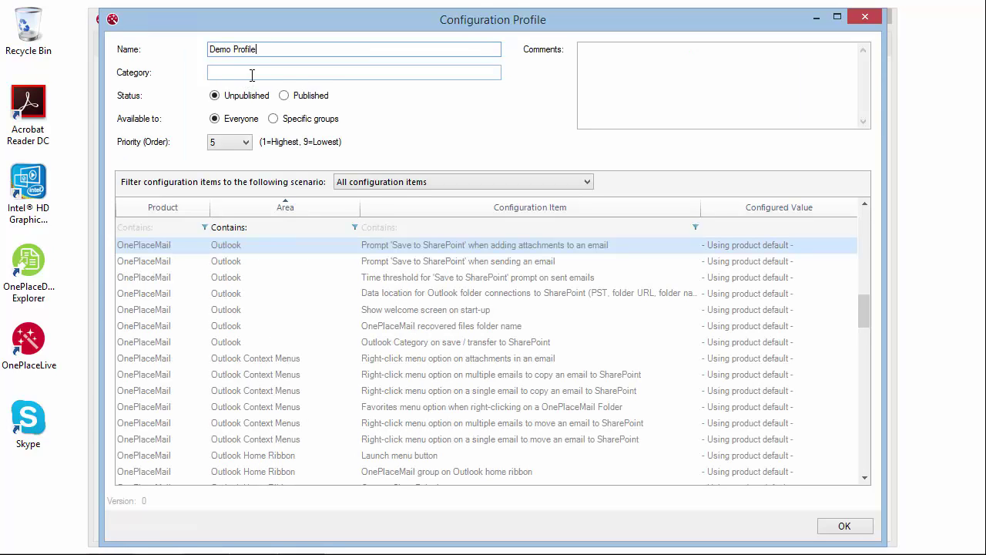
{"action": "left_click", "coordinate": [284, 96]}
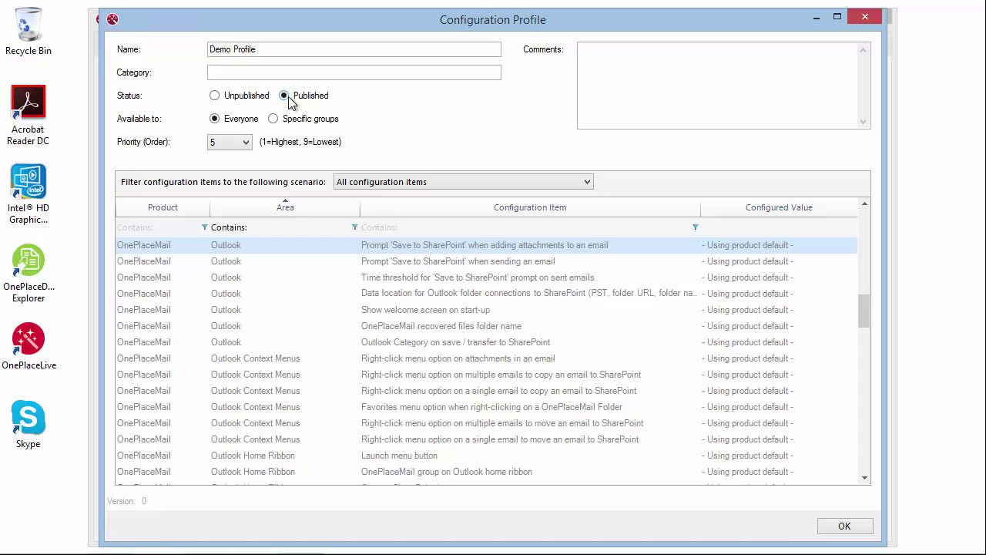
Try restricting the profile to the Legal group, then revert it to Everyone
{"action": "left_click", "coordinate": [273, 120]}
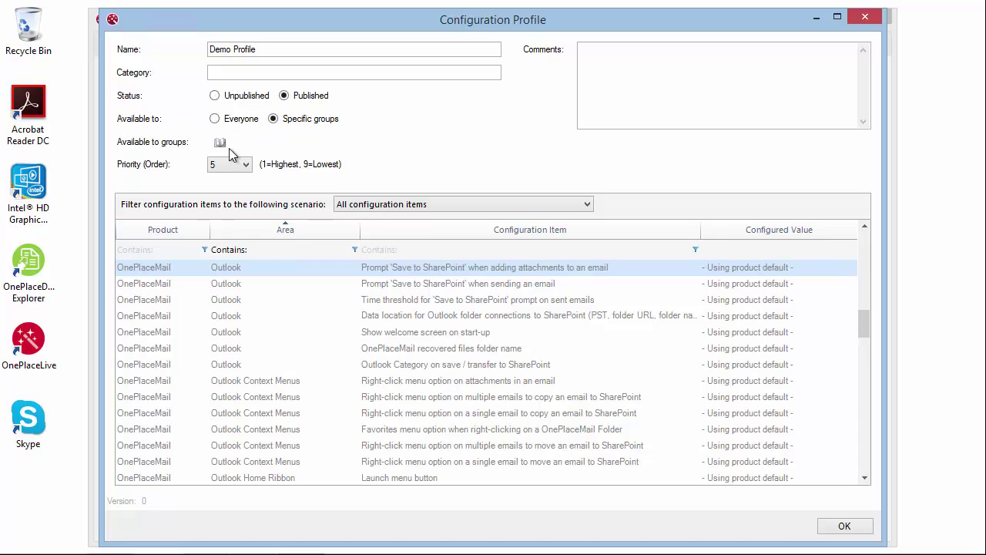
{"action": "left_click", "coordinate": [221, 144]}
{"action": "left_click", "coordinate": [308, 147]}
{"action": "type", "text": "leg"}
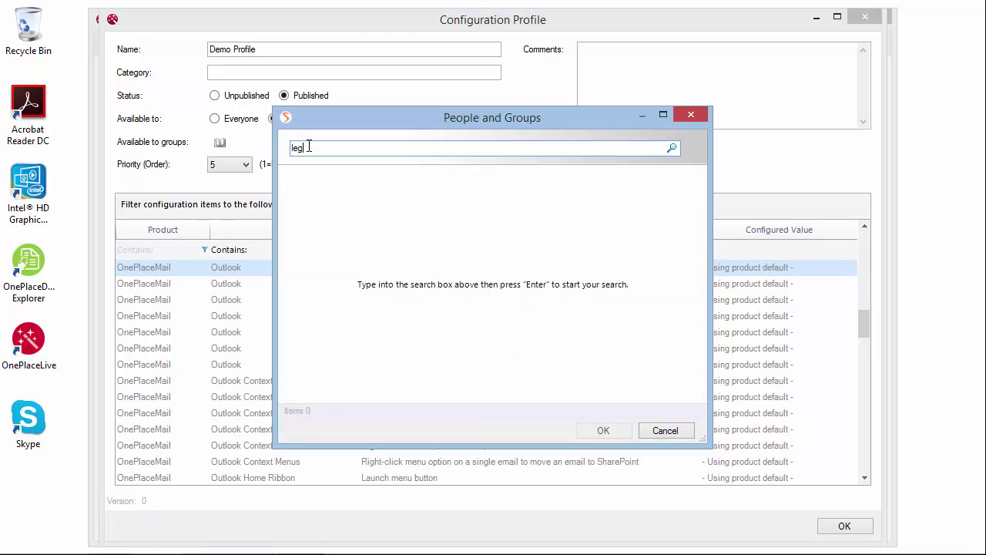
{"action": "type", "text": "al"}
{"action": "key", "text": "Return"}
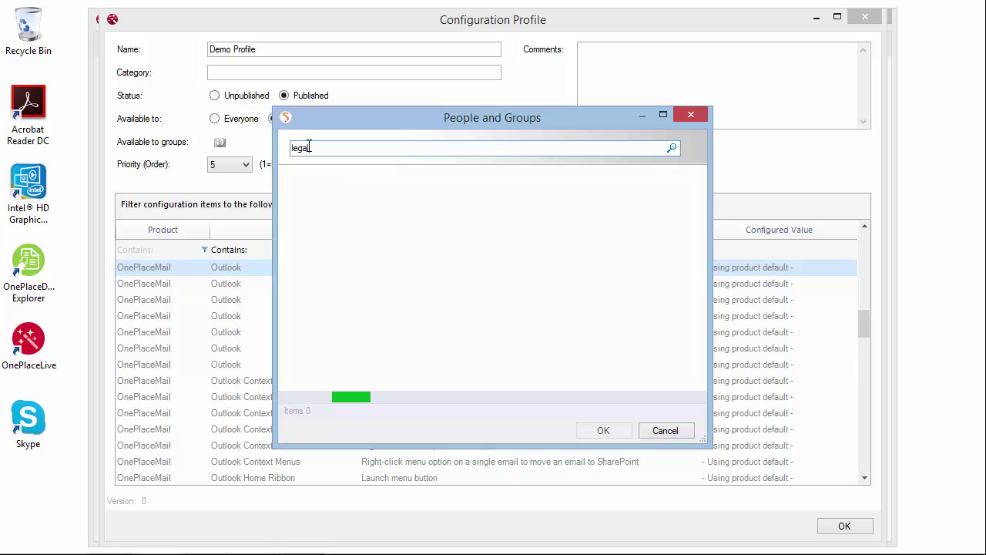
{"action": "left_click", "coordinate": [326, 215]}
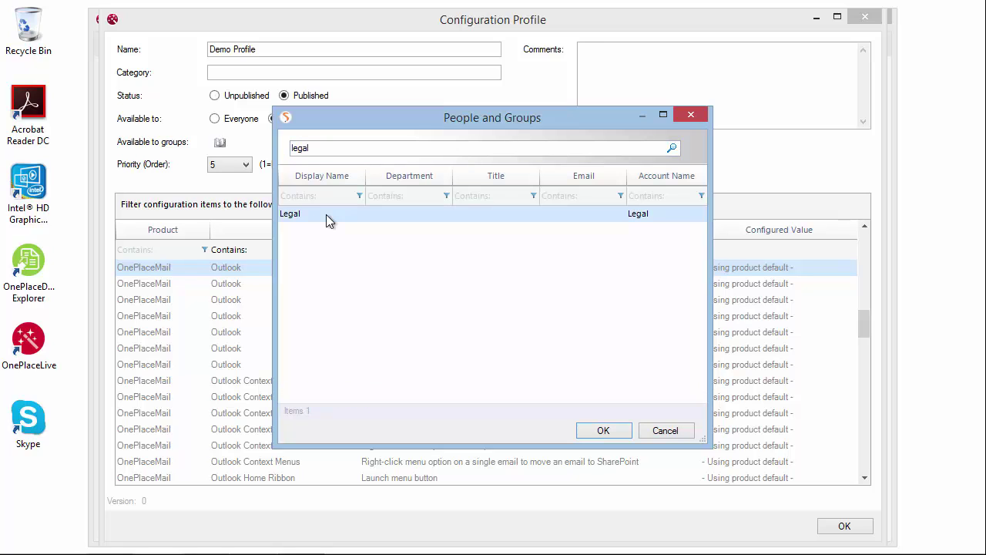
{"action": "left_click", "coordinate": [675, 431]}
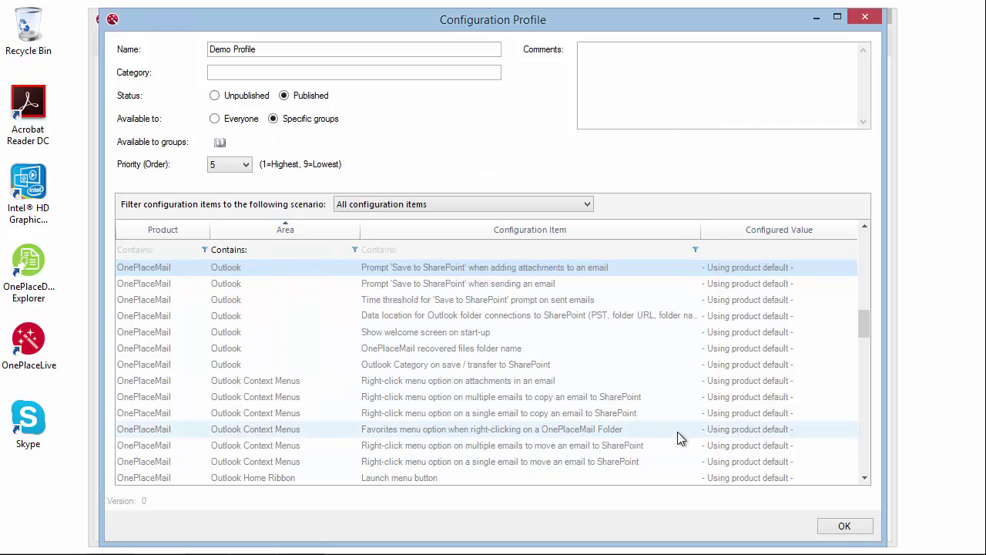
{"action": "left_click", "coordinate": [215, 120]}
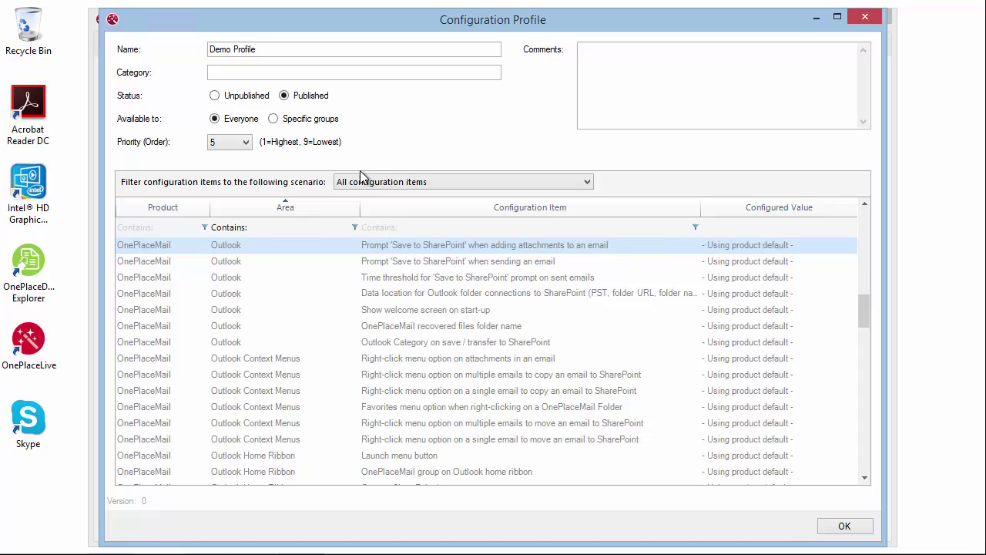
Under Popular configuration items, set Outlook Category on save to True with 'Saved to Office 365'
{"action": "left_click", "coordinate": [379, 184]}
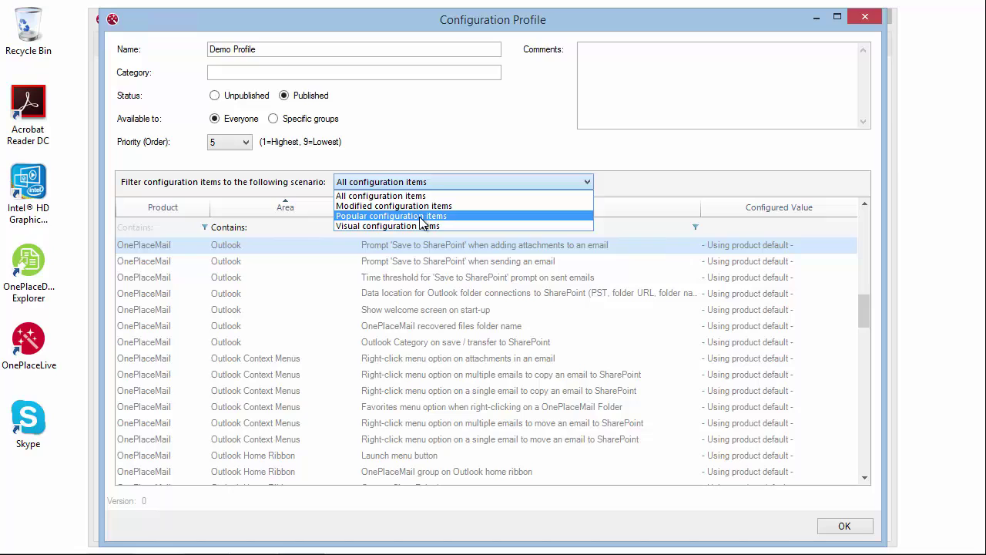
{"action": "left_click", "coordinate": [421, 218]}
{"action": "left_click", "coordinate": [447, 343]}
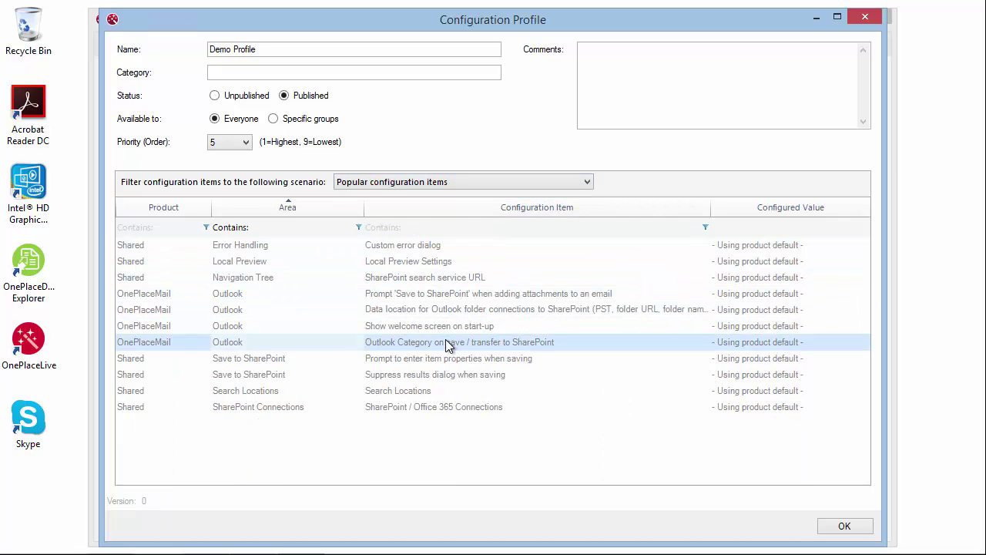
{"action": "double_click", "coordinate": [447, 343]}
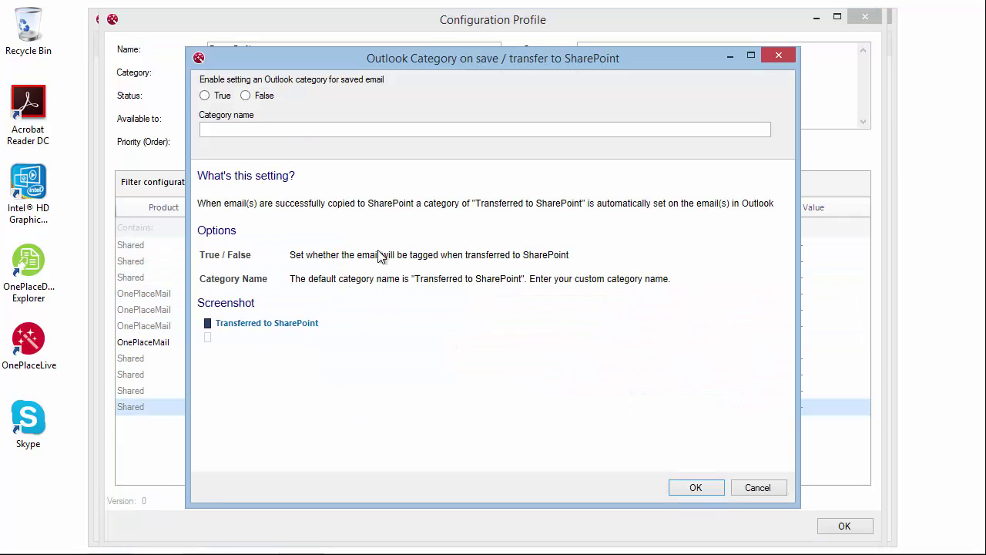
{"action": "left_click", "coordinate": [205, 96]}
{"action": "left_click", "coordinate": [223, 129]}
{"action": "type", "text": "Saved to"}
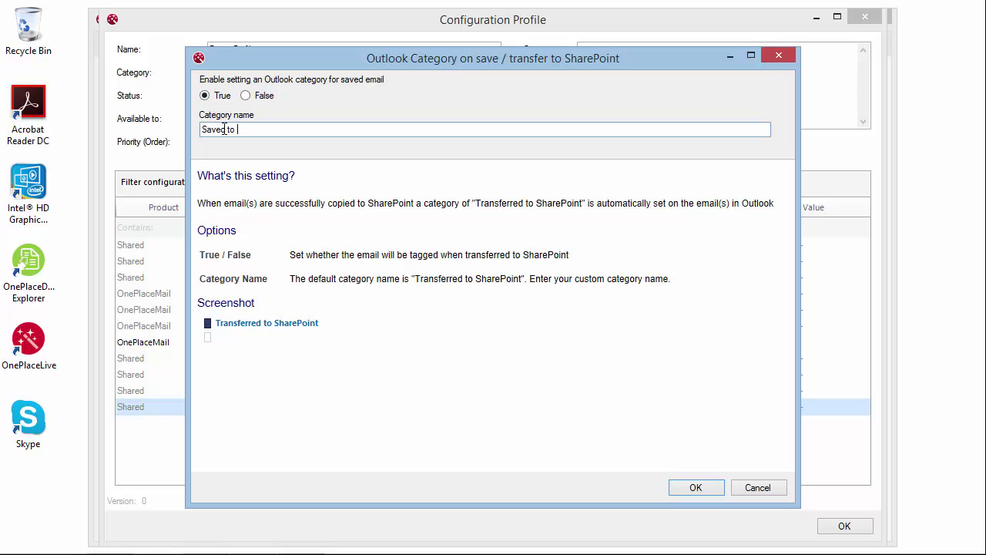
{"action": "type", "text": " Office 365"}
{"action": "left_click", "coordinate": [679, 488]}
{"action": "double_click", "coordinate": [472, 402]}
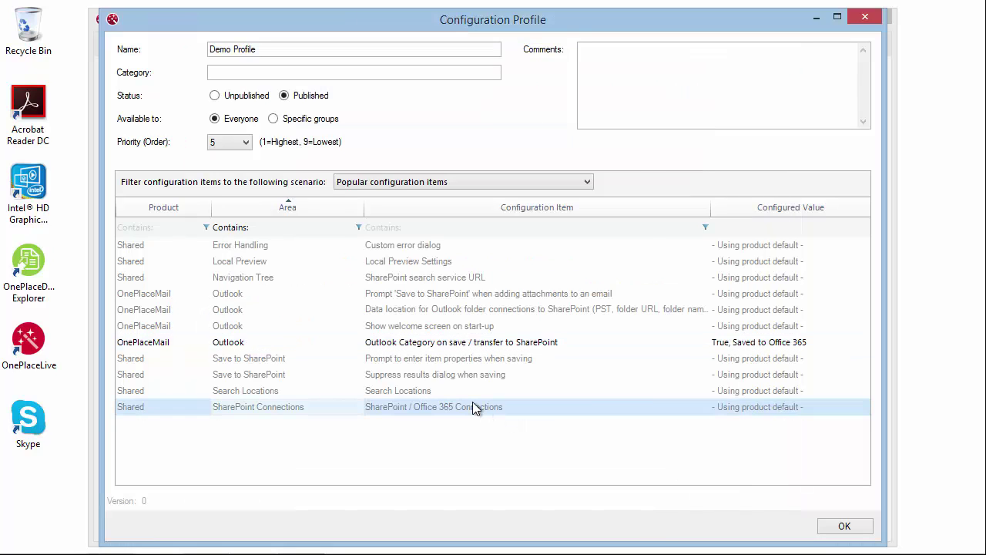
{"action": "left_click", "coordinate": [544, 377]}
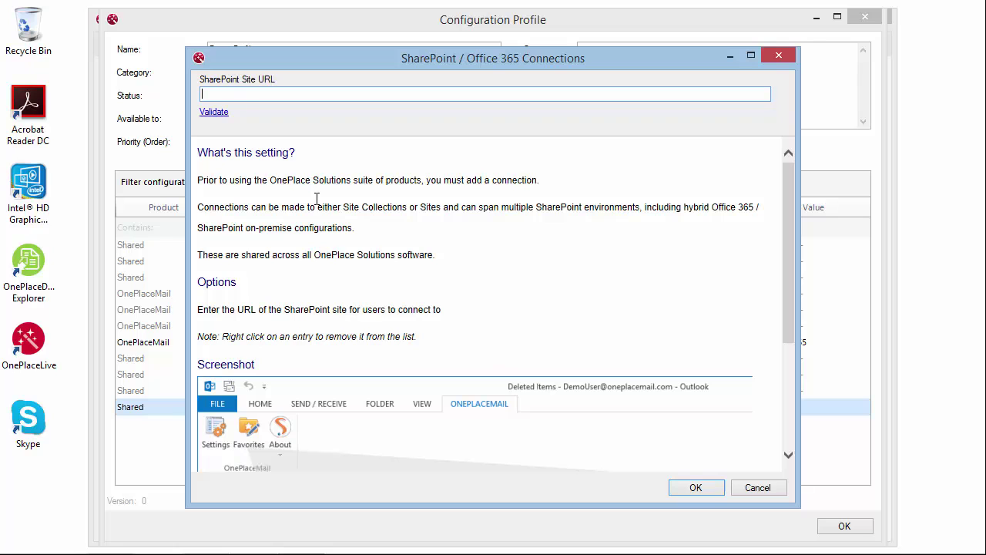
{"action": "type", "text": "https://oneplacesolutions.sharepoint.com"}
{"action": "key", "text": "Return"}
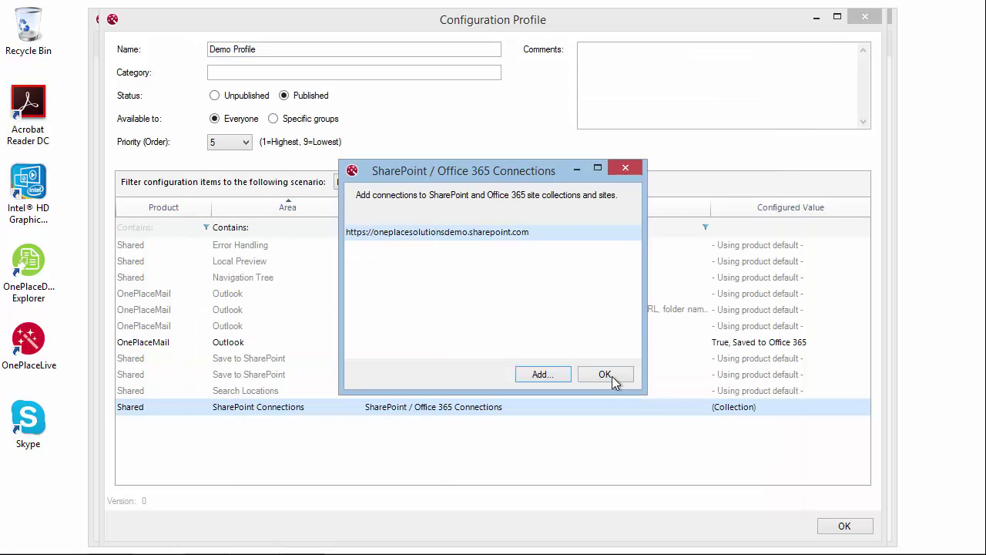
{"action": "left_click", "coordinate": [612, 376]}
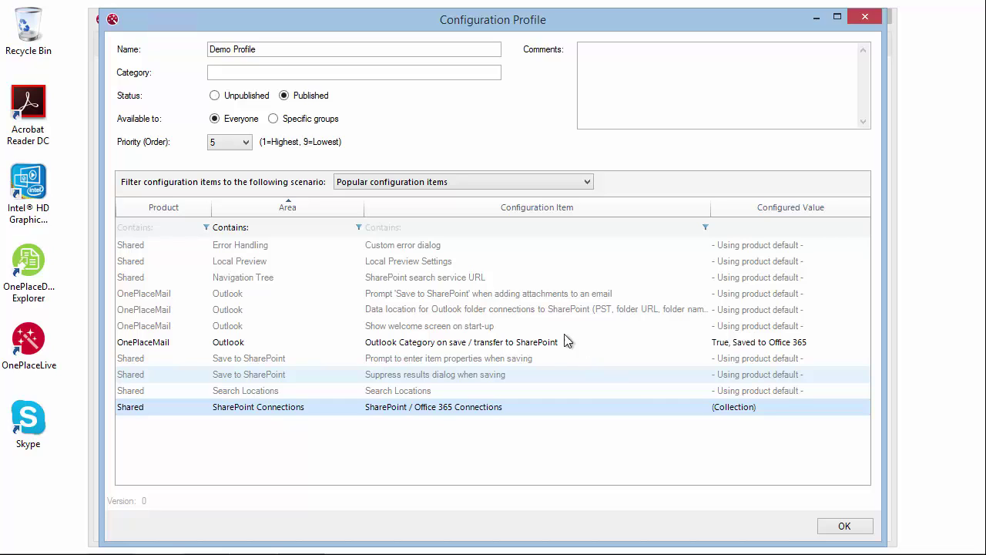
Filter Visual items by 'copy'; make the Home Ribbon Copy to SharePoint button visible, labelled 'Copy to Office 365'
{"action": "left_click", "coordinate": [455, 185]}
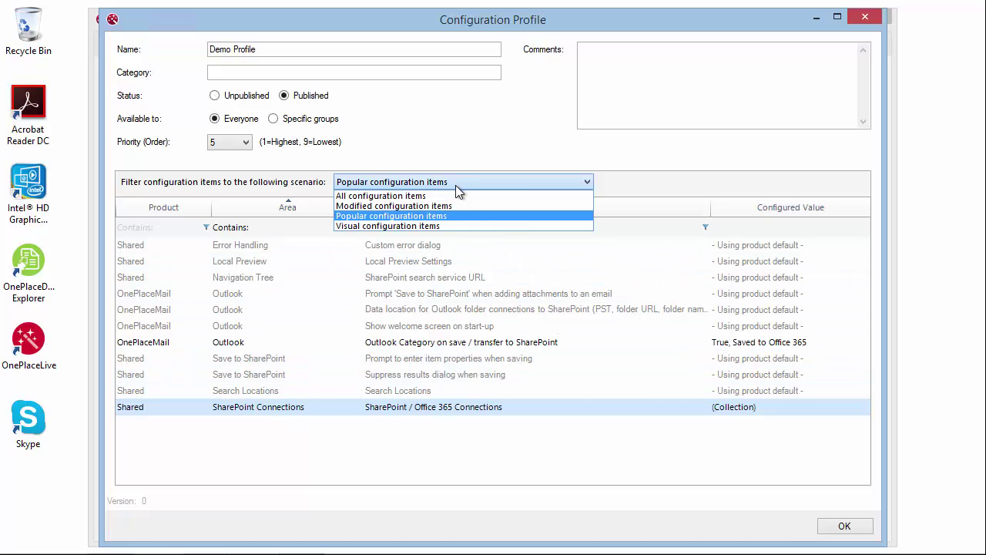
{"action": "left_click", "coordinate": [462, 227]}
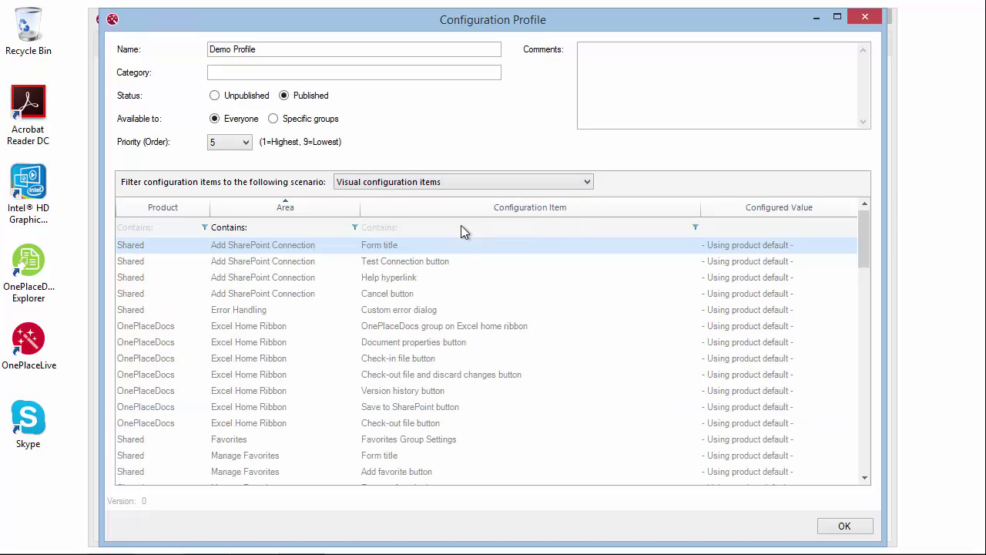
{"action": "left_click", "coordinate": [461, 225]}
{"action": "type", "text": "co"}
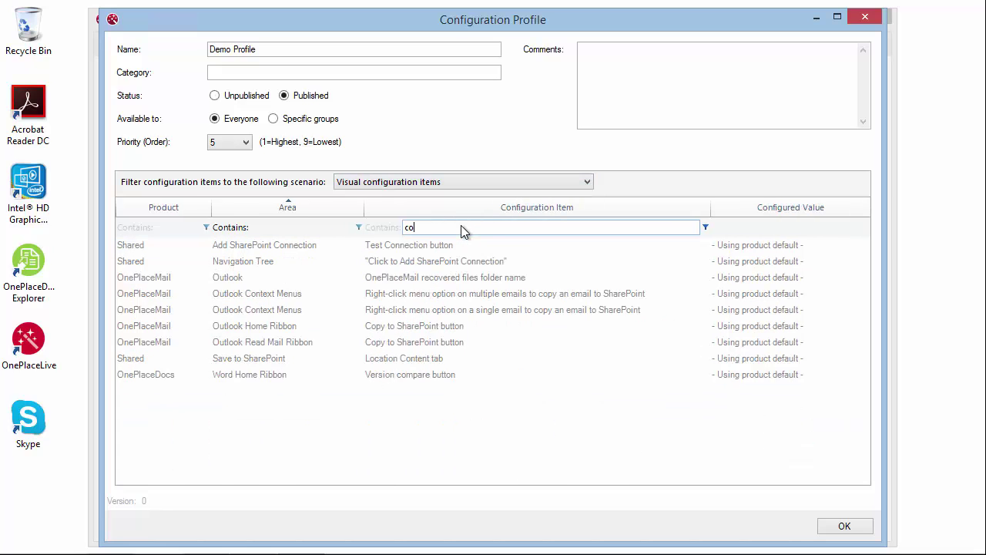
{"action": "type", "text": "py"}
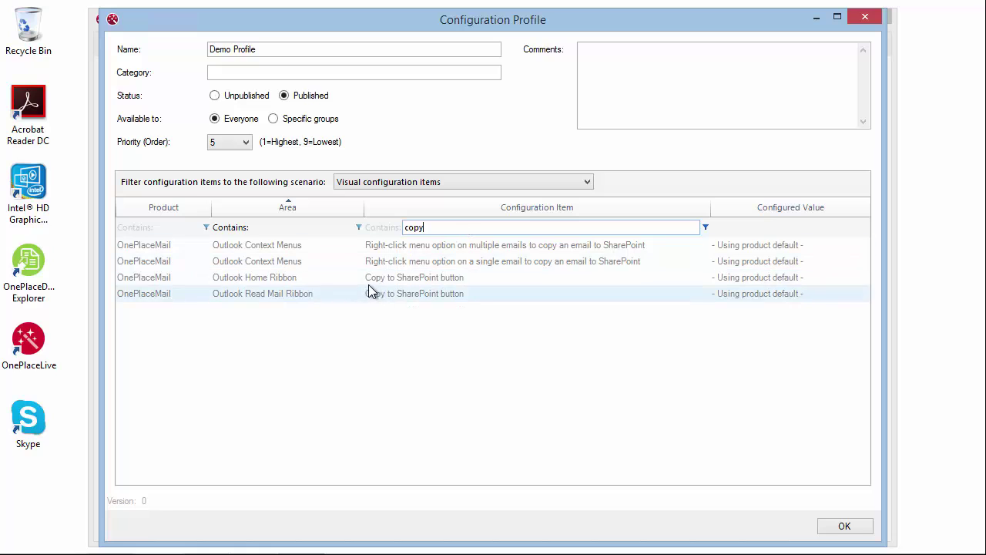
{"action": "key", "text": "Return"}
{"action": "key", "text": "Down"}
{"action": "double_click", "coordinate": [368, 289]}
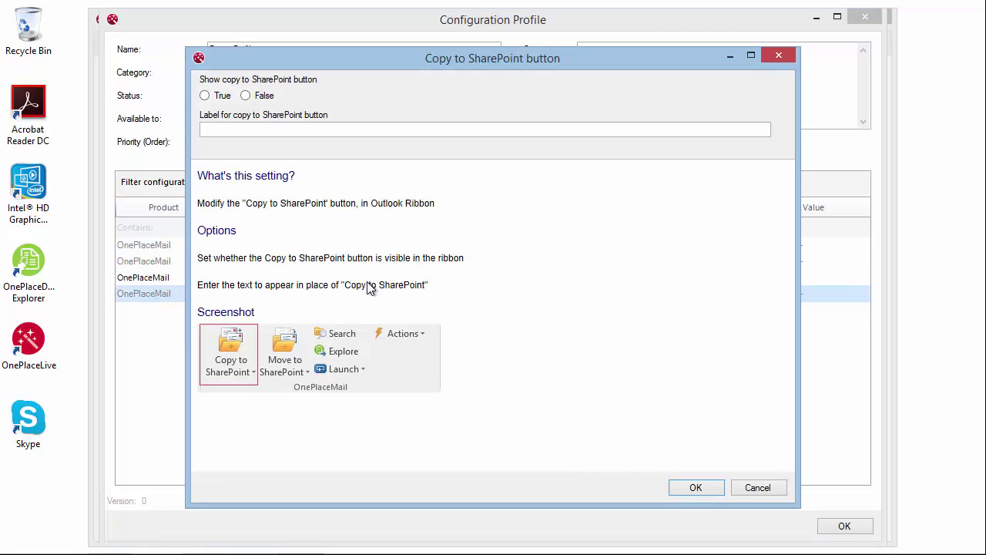
{"action": "left_click", "coordinate": [222, 98]}
{"action": "left_click", "coordinate": [225, 129]}
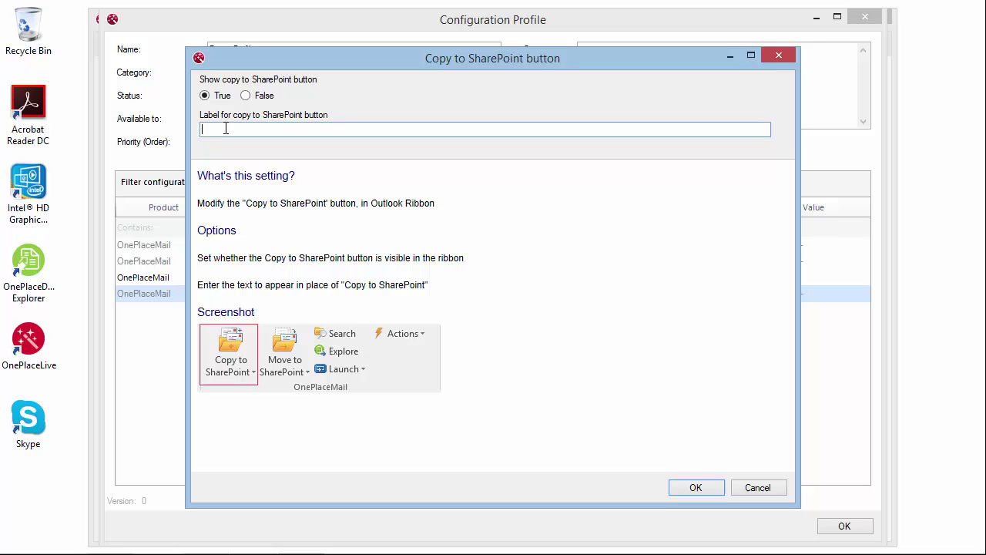
{"action": "type", "text": "Copy to Office 365"}
Confirm the copy label, then filter by 'mov' and set the Move to SharePoint button to False
{"action": "left_click", "coordinate": [696, 487]}
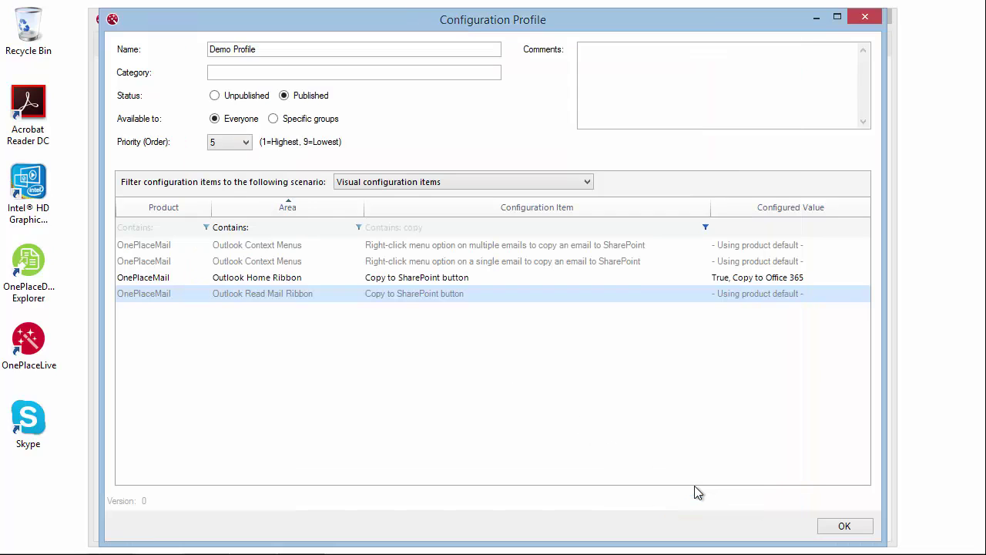
{"action": "left_click", "coordinate": [453, 227]}
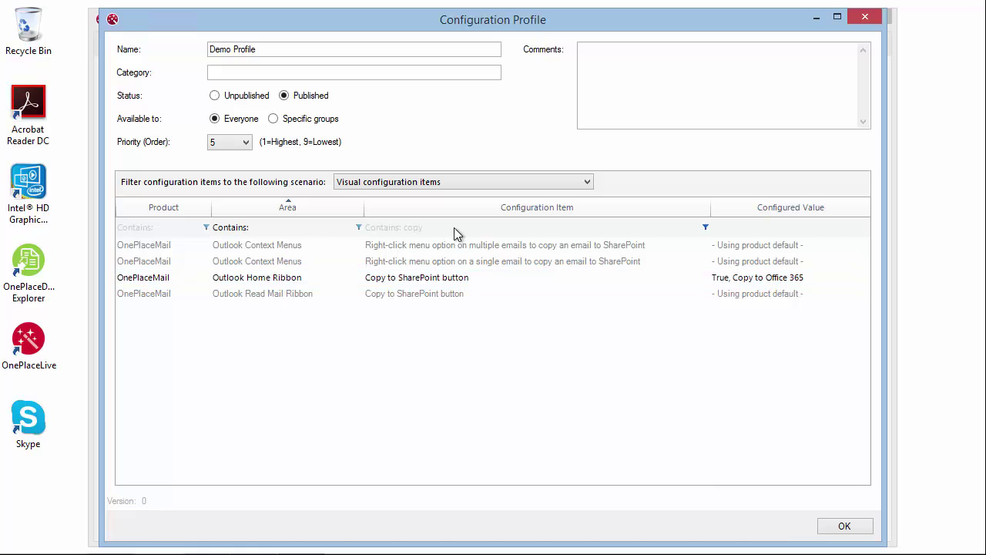
{"action": "type", "text": "mov"}
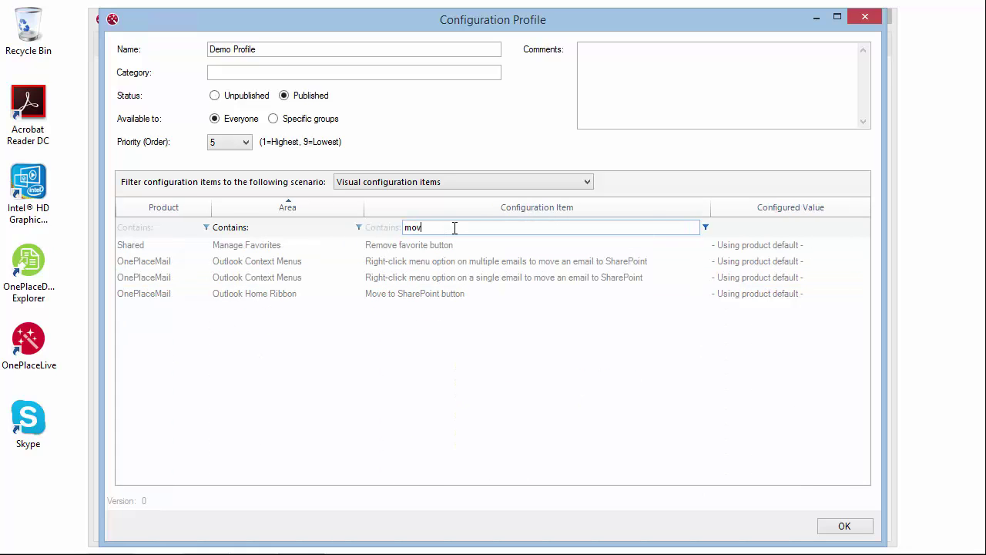
{"action": "left_click", "coordinate": [410, 293]}
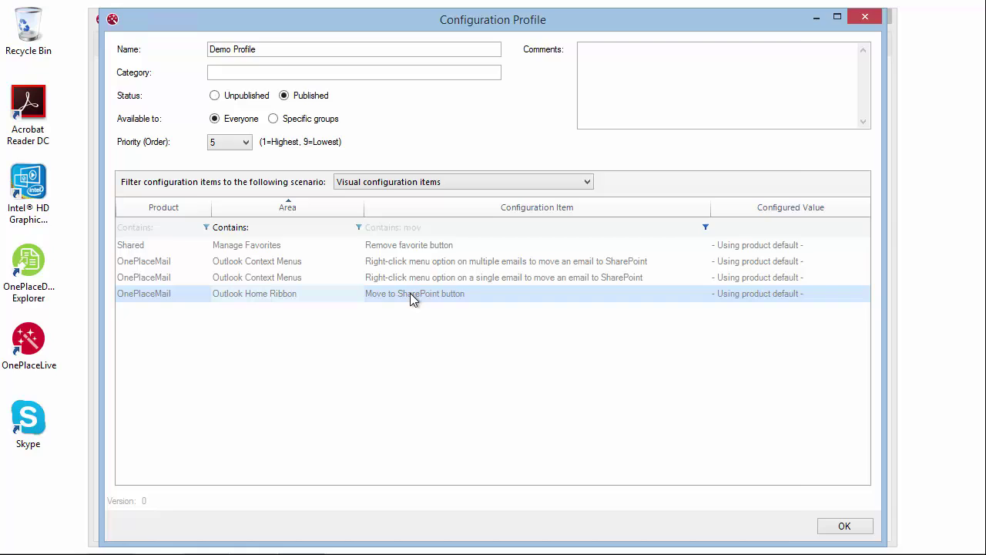
{"action": "double_click", "coordinate": [410, 293]}
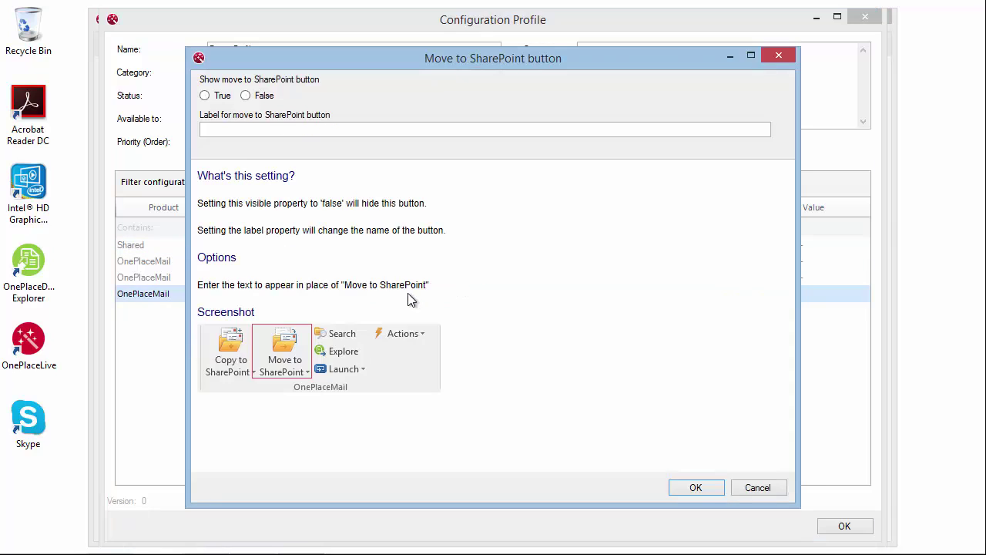
{"action": "left_click", "coordinate": [245, 95]}
{"action": "left_click", "coordinate": [683, 489]}
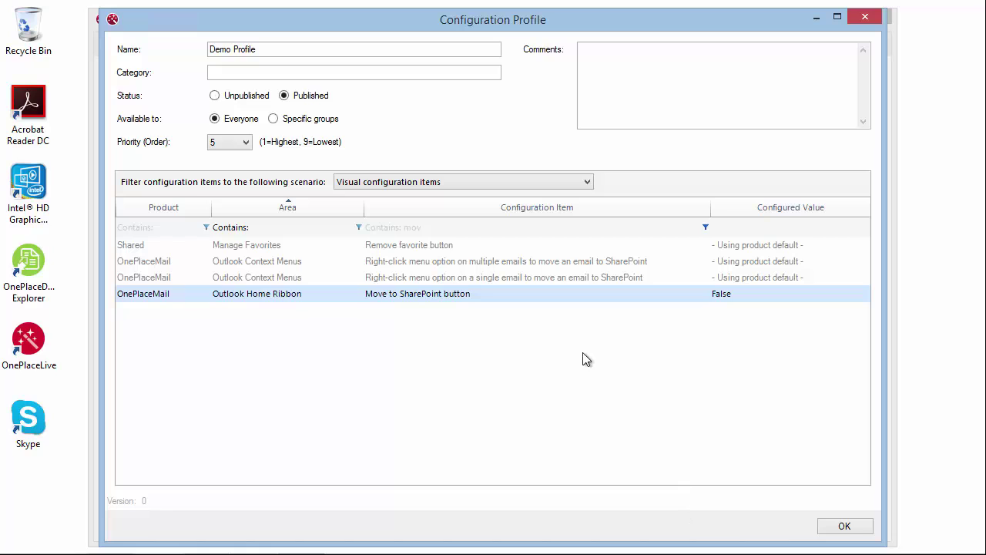
{"action": "left_click", "coordinate": [430, 188]}
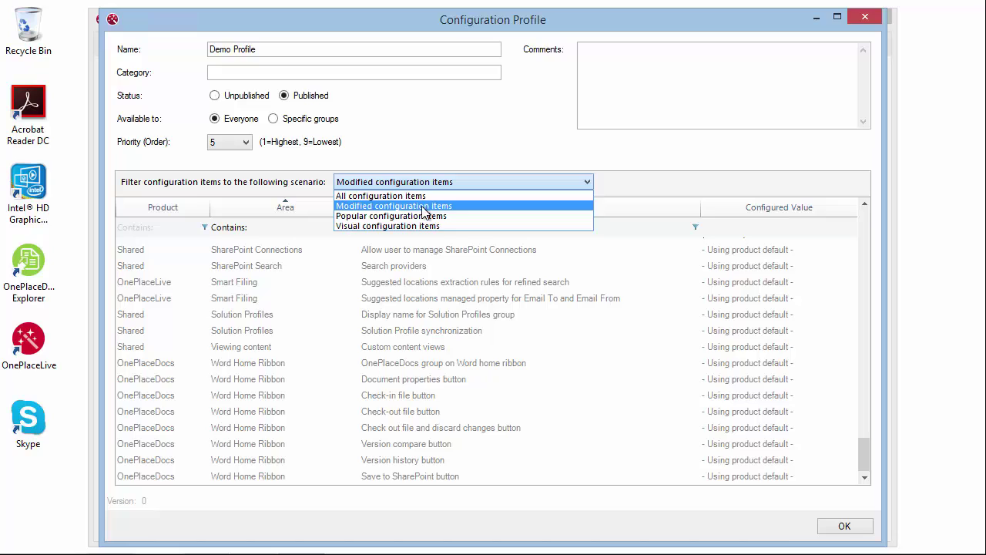
Show the Modified configuration items, close Demo Profile with OK, and minimise OnePlaceLive Client
{"action": "left_click", "coordinate": [424, 206]}
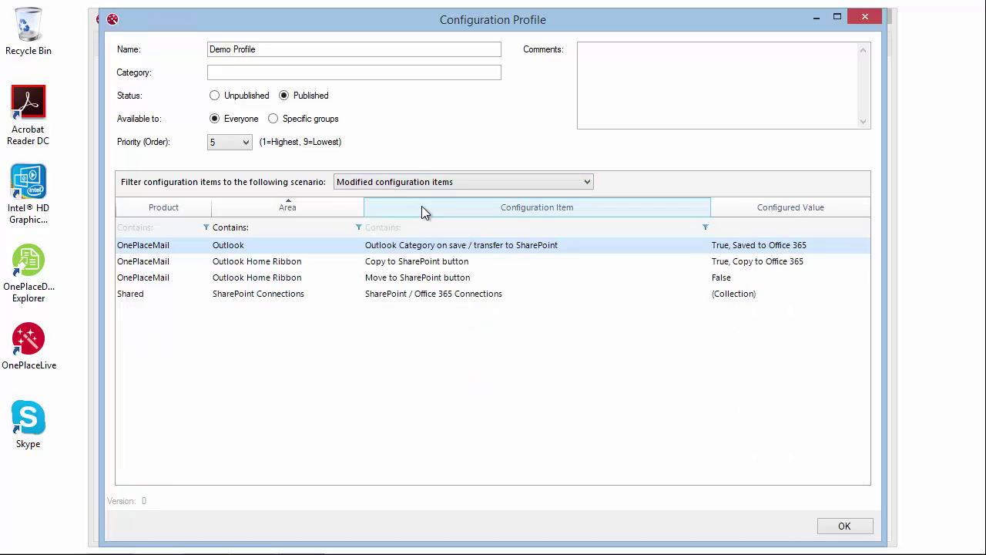
{"action": "left_click", "coordinate": [839, 526]}
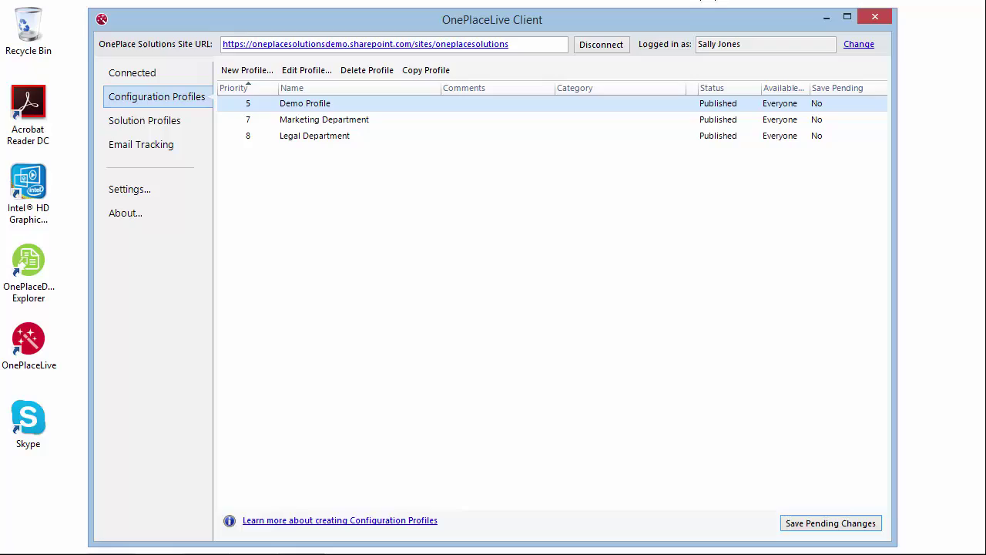
{"action": "left_click", "coordinate": [826, 17]}
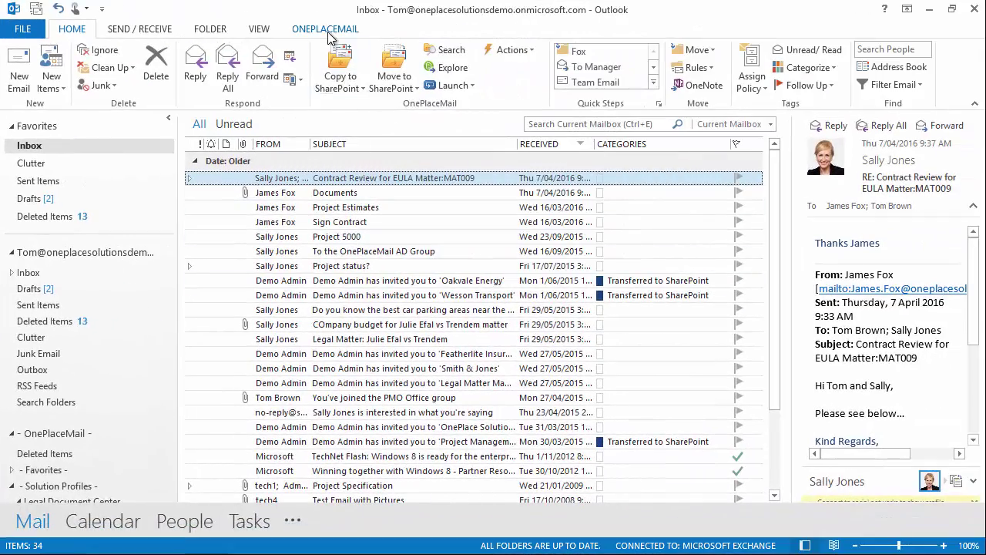
Refresh OnePlaceMail's OnePlaceLive Services configuration from the server, save settings, and close Outlook
{"action": "left_click", "coordinate": [327, 31]}
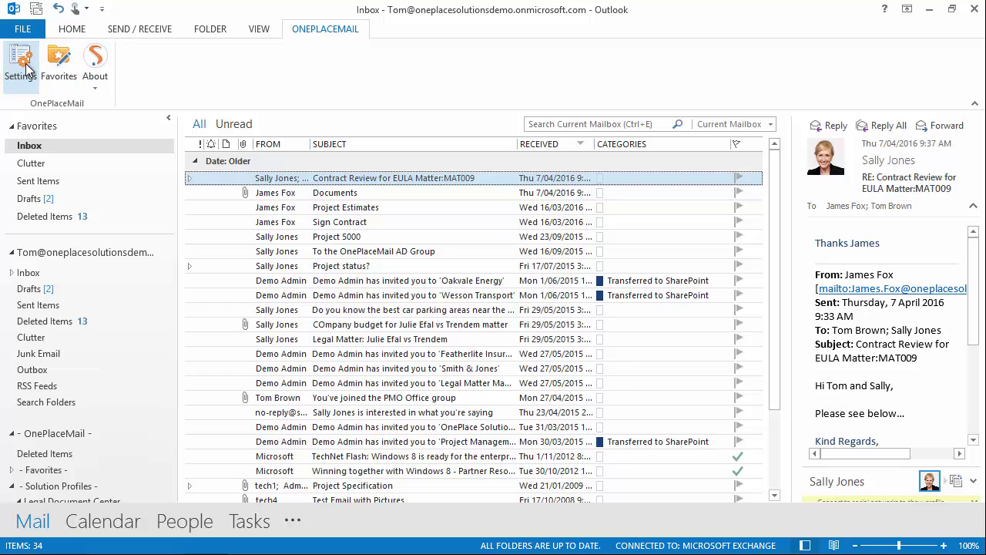
{"action": "left_click", "coordinate": [23, 65]}
{"action": "left_click", "coordinate": [88, 104]}
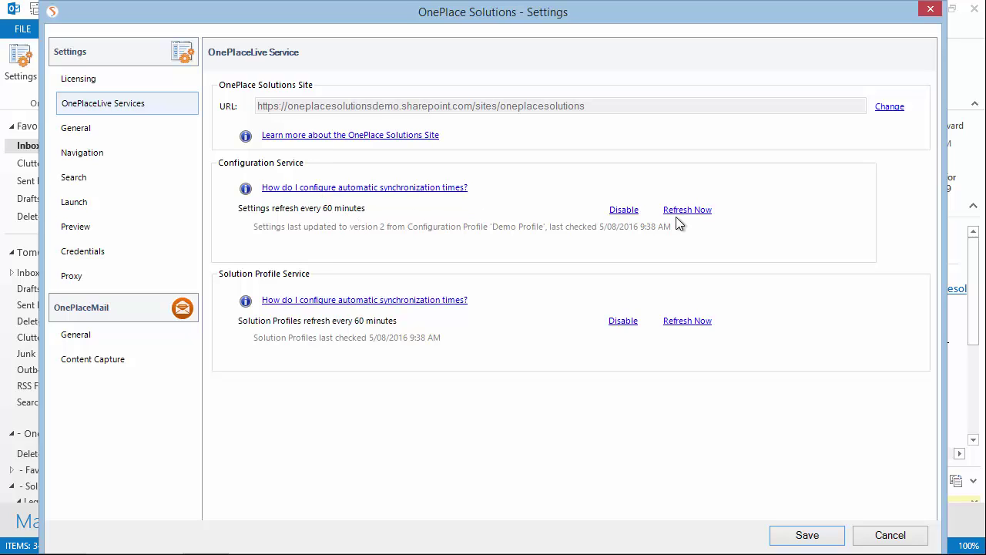
{"action": "left_click", "coordinate": [697, 212]}
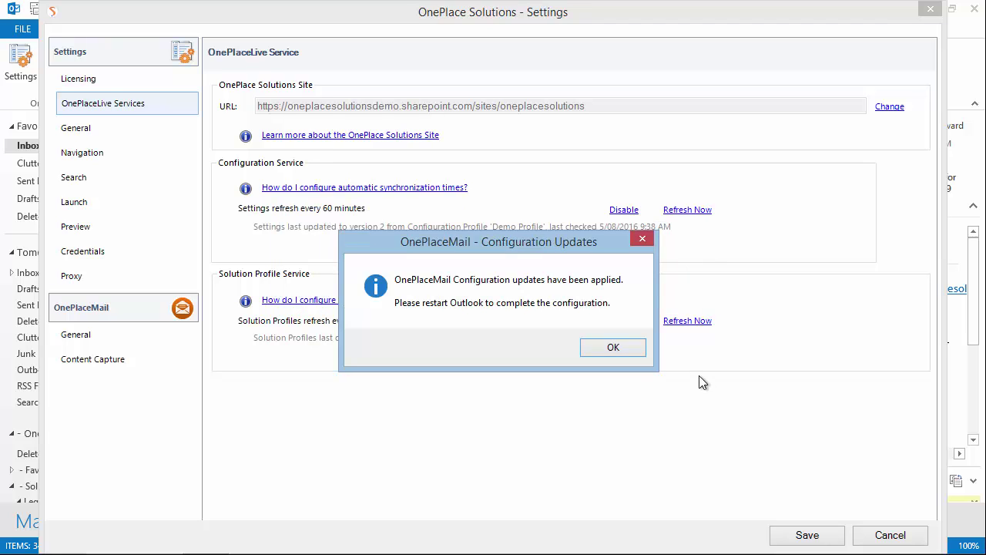
{"action": "left_click", "coordinate": [637, 353]}
{"action": "left_click", "coordinate": [782, 535]}
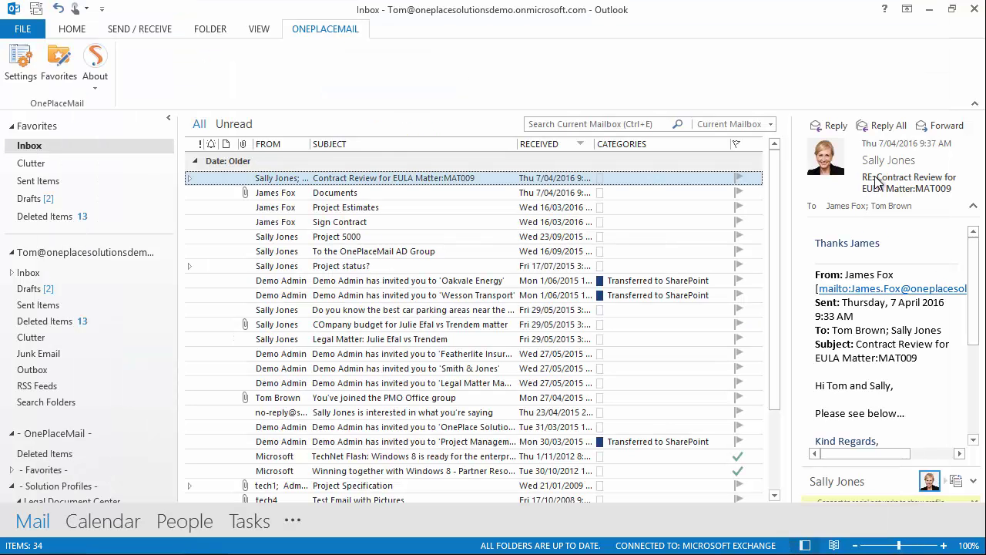
{"action": "left_click", "coordinate": [975, 11]}
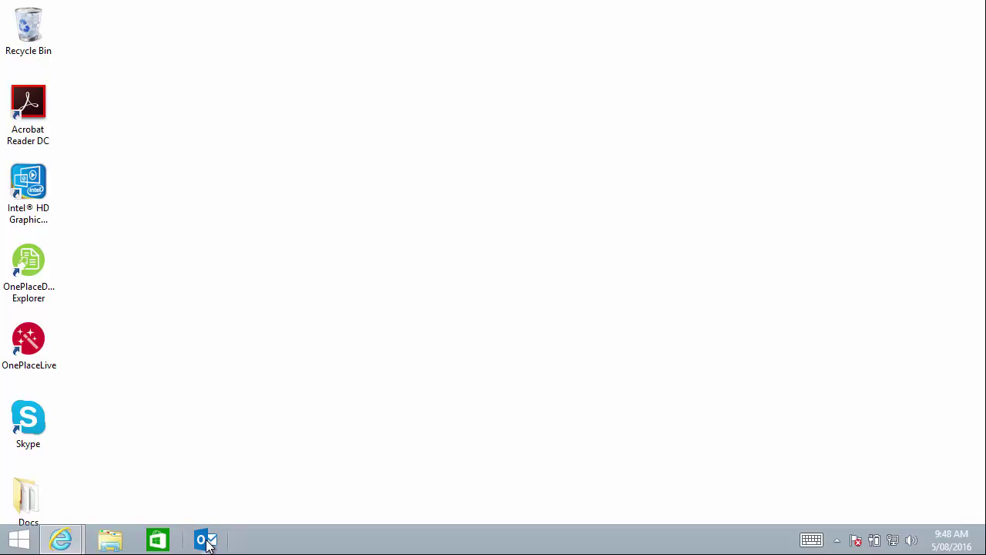
Relaunch Outlook from the taskbar
{"action": "left_click", "coordinate": [208, 543]}
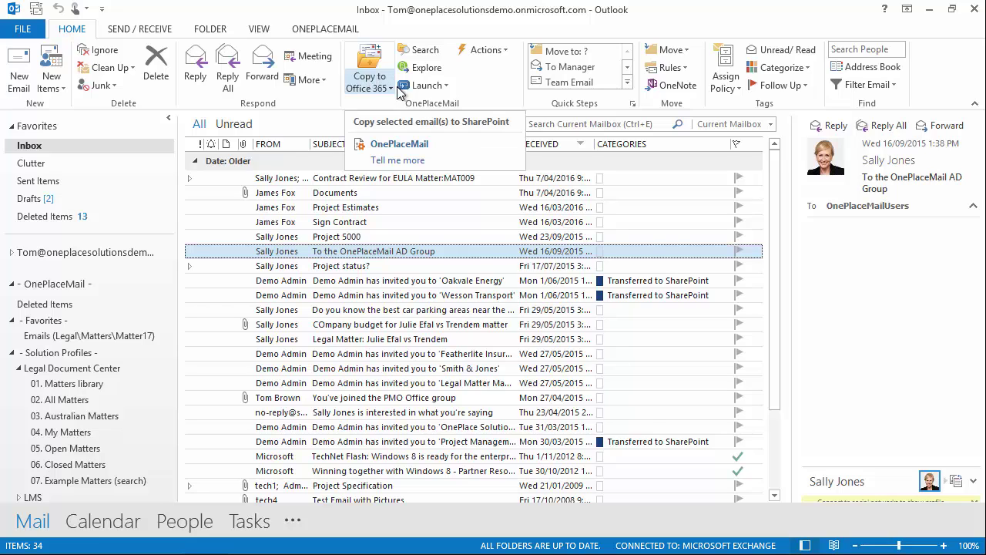
{"action": "mouse_move", "coordinate": [521, 251]}
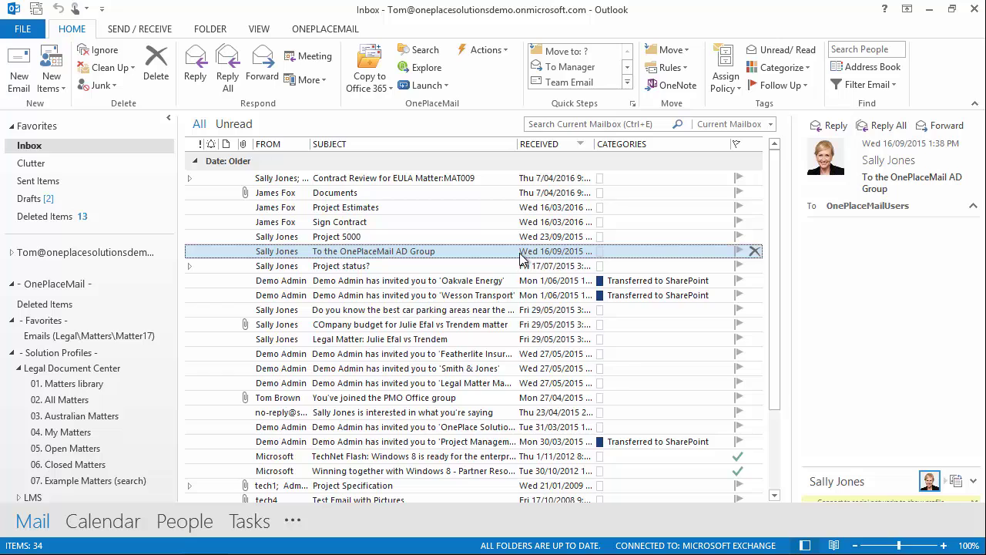
Copy the 'To the OnePlaceMail AD Group' email to Office 365, saving it to the Matter17 emails location
{"action": "mouse_move", "coordinate": [531, 258]}
{"action": "left_mouse_down"}
{"action": "mouse_move", "coordinate": [85, 407]}
{"action": "mouse_move", "coordinate": [396, 254]}
{"action": "left_mouse_up"}
{"action": "left_click", "coordinate": [366, 68]}
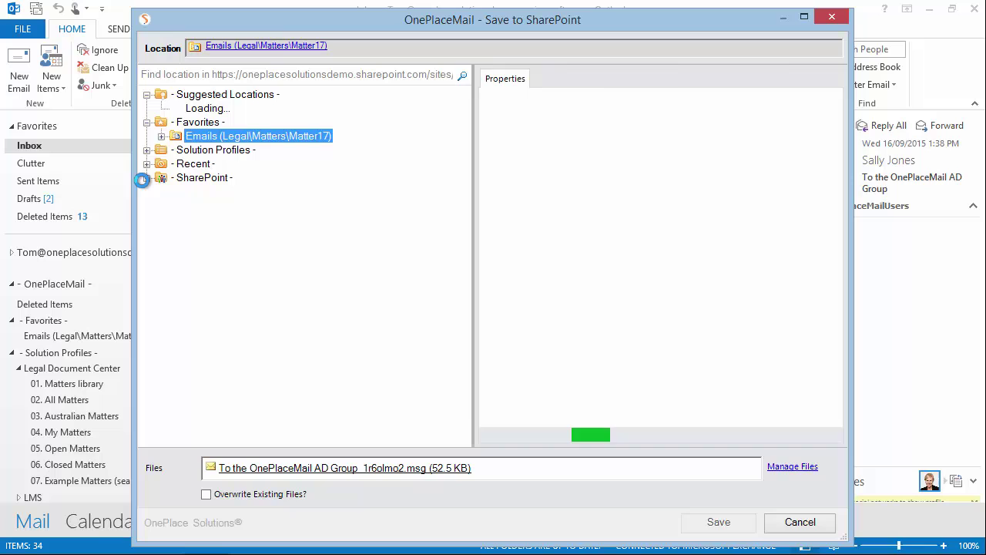
{"action": "left_click", "coordinate": [147, 178]}
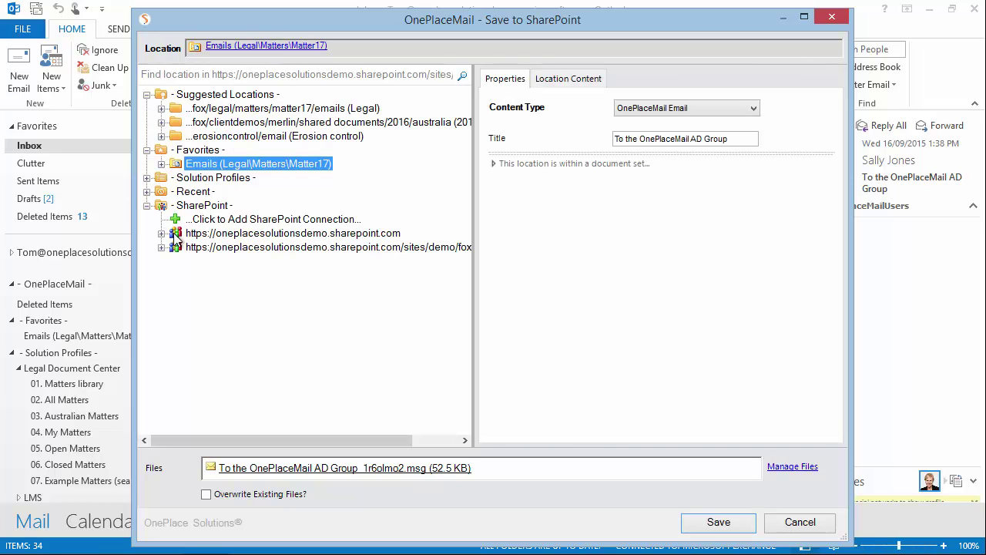
{"action": "left_click", "coordinate": [161, 232]}
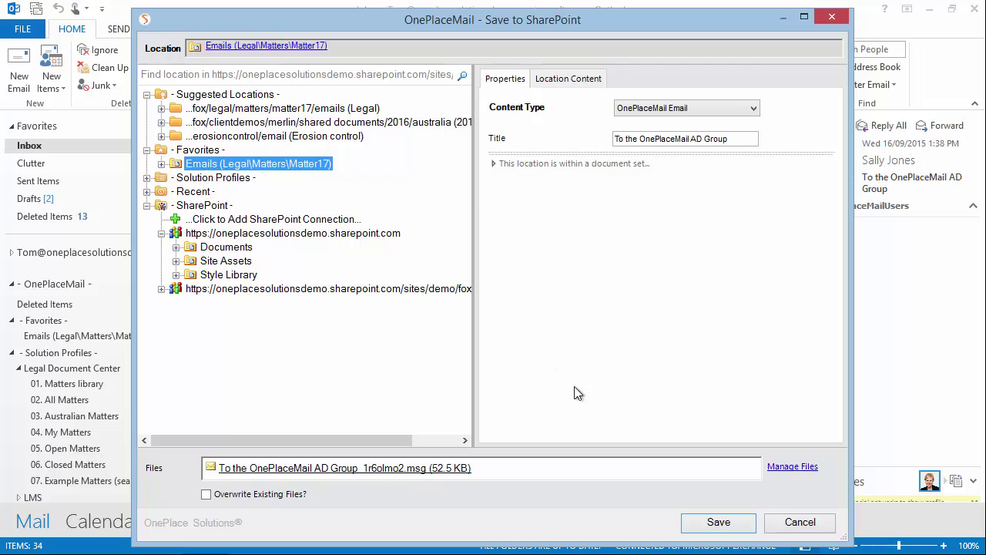
{"action": "left_click", "coordinate": [713, 522]}
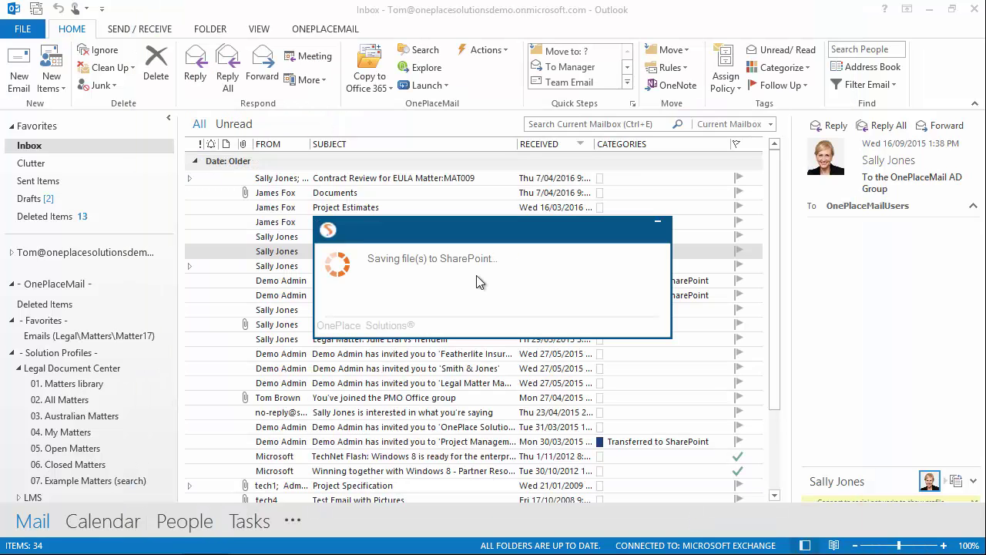